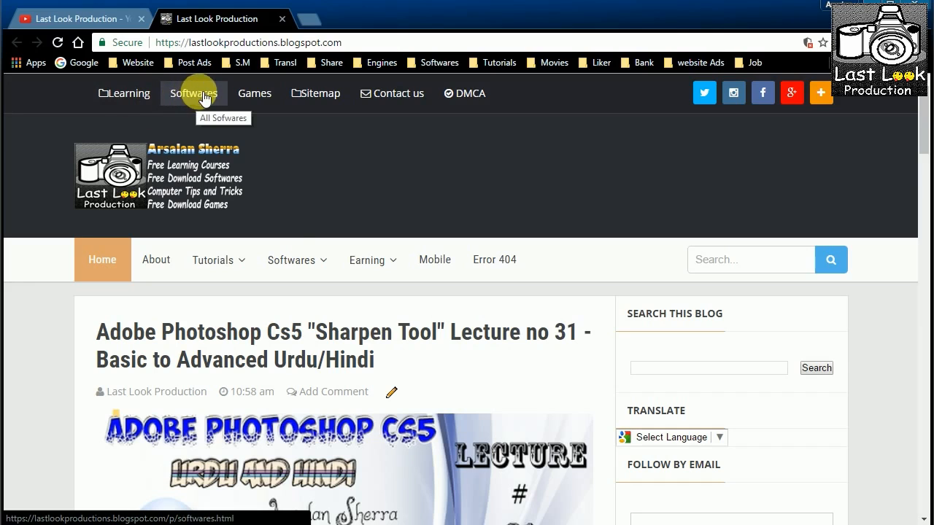
Step: Look through the Last Look Production blog home page down to the footer and examine its Follow by Email subscription form
mouse_move(219, 263)
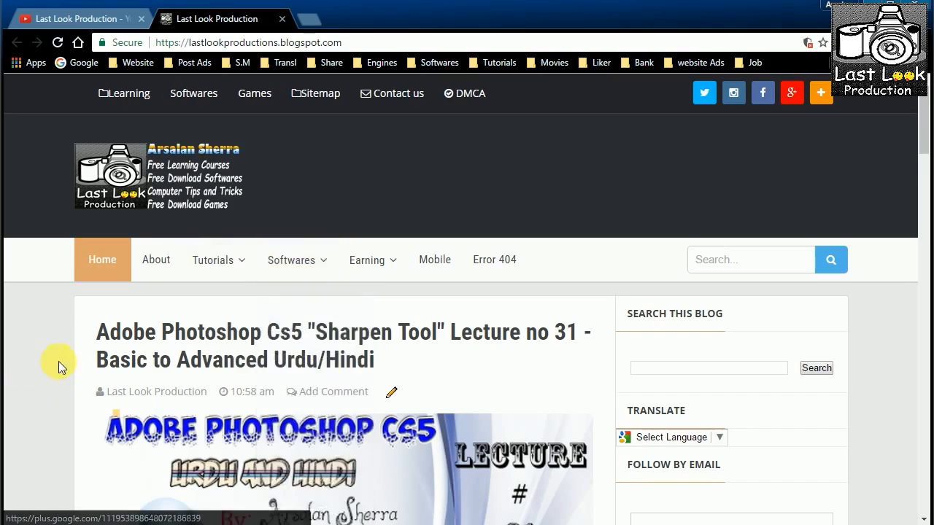
scroll(63, 361, "down", 20)
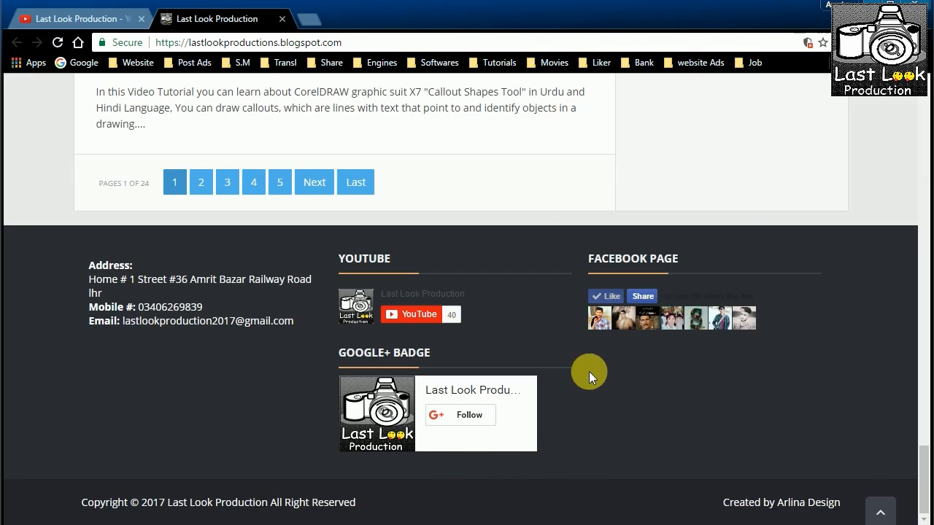
left_click(879, 496)
scroll(793, 333, "down", 5)
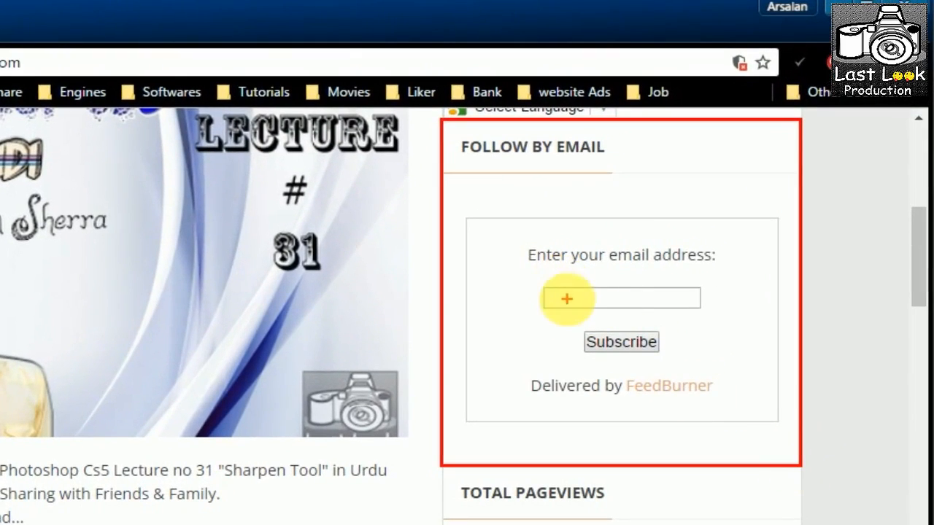
left_click_drag(621, 258, 715, 262)
mouse_move(559, 329)
left_mouse_down()
mouse_move(641, 324)
mouse_move(689, 341)
mouse_move(582, 364)
mouse_move(565, 326)
mouse_move(598, 318)
mouse_move(577, 331)
left_mouse_up()
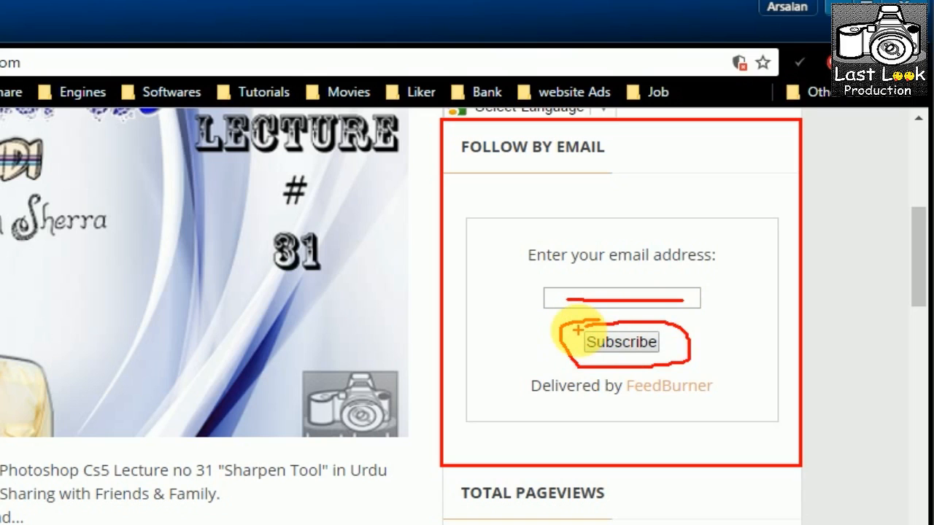
key("Escape")
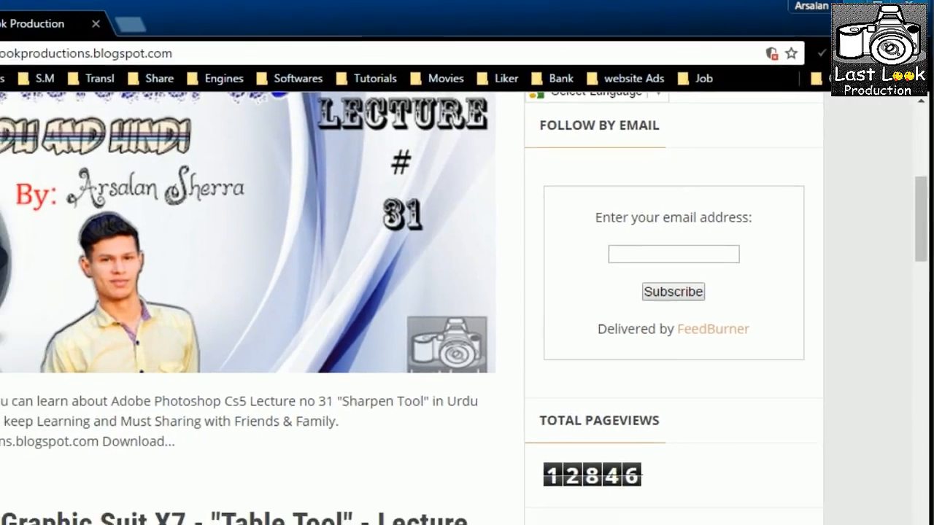
scroll(467, 292, "up", 5)
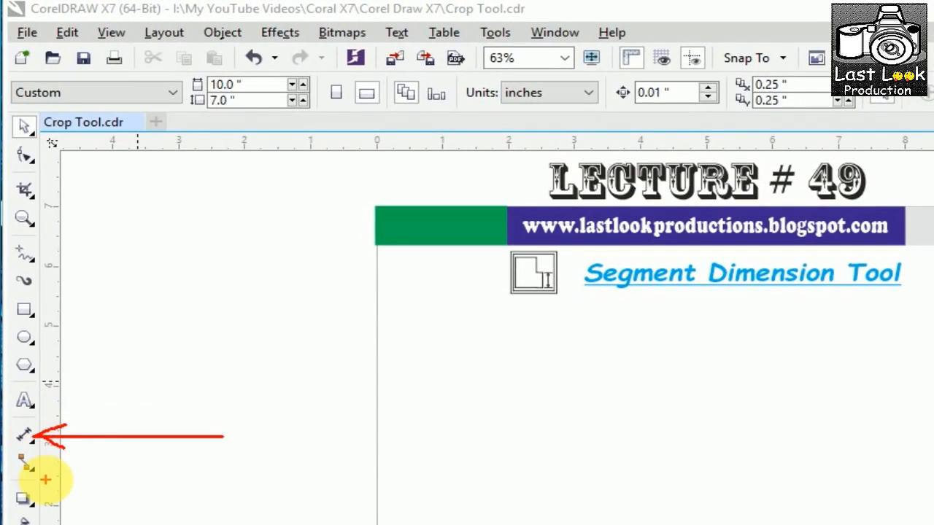
Step: Activate the Segment Dimension tool on Page 2 of Crop Tool.cdr in CorelDRAW
left_click(33, 441)
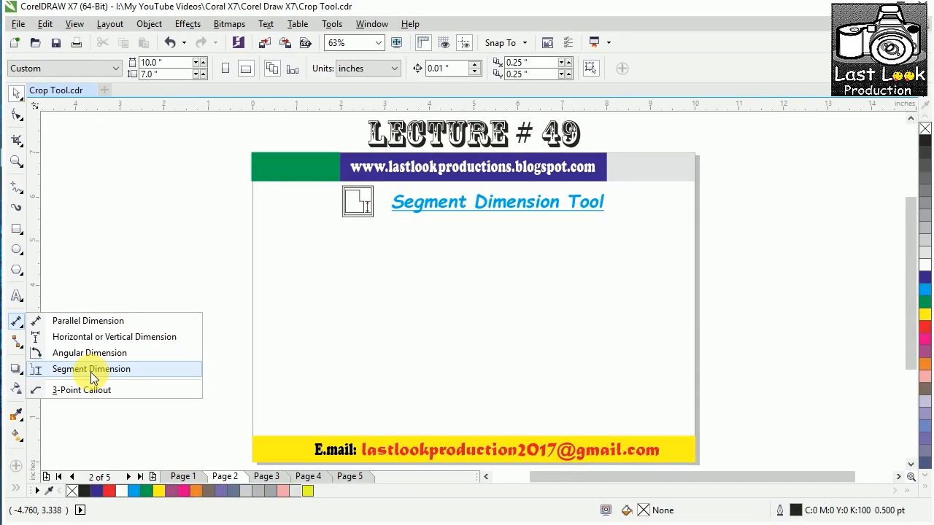
left_click(90, 369)
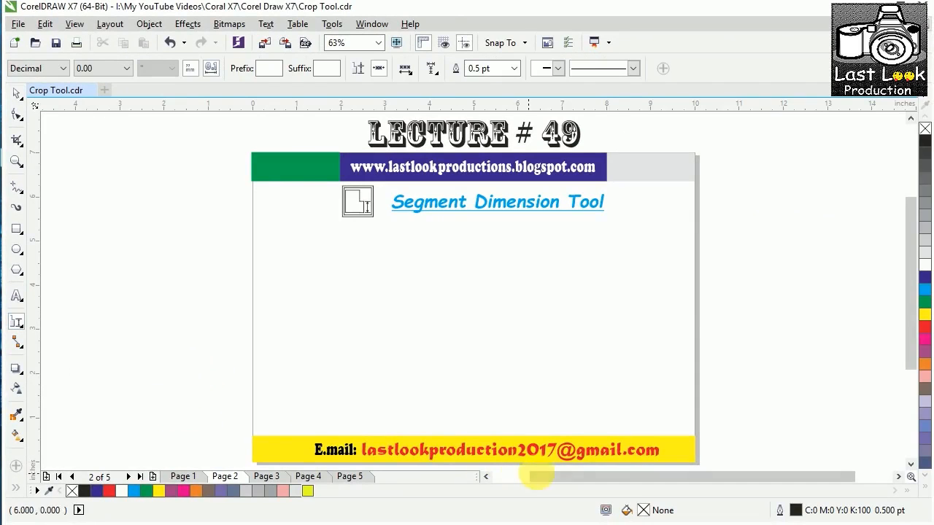
mouse_move(544, 475)
left_mouse_down()
mouse_move(512, 475)
mouse_move(554, 474)
left_mouse_up()
Step: In the empty area left of the page, draw a freehand horizontal line about 1.83 in long and a vertical edge down from its left end
key("z")
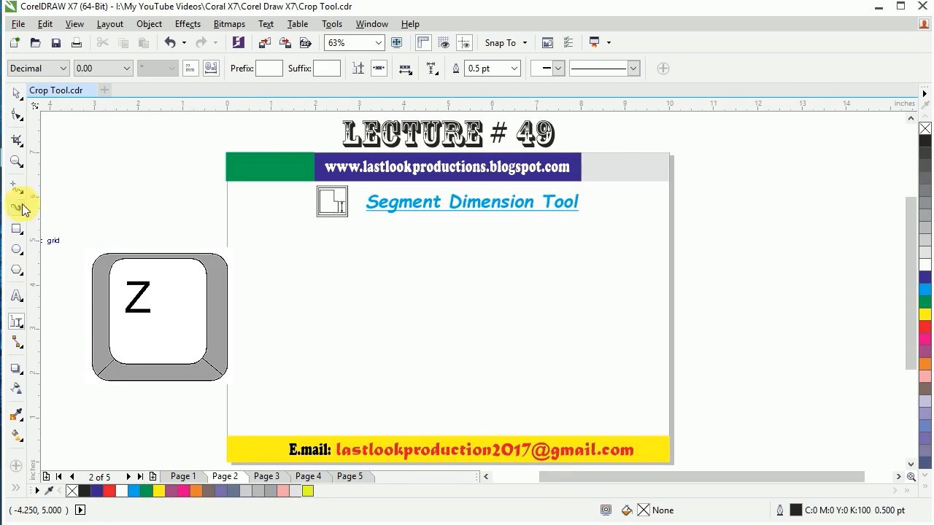
left_click_drag(255, 234, 553, 377)
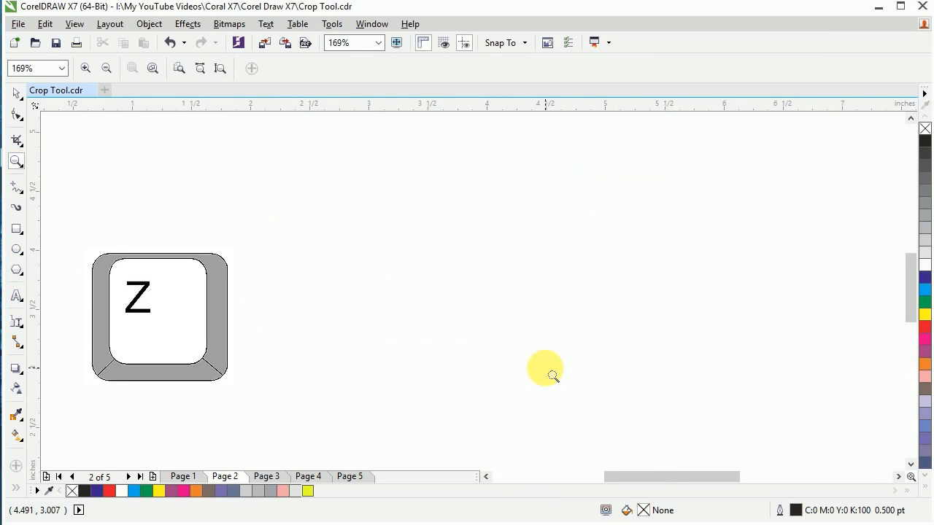
left_click_drag(644, 475, 523, 475)
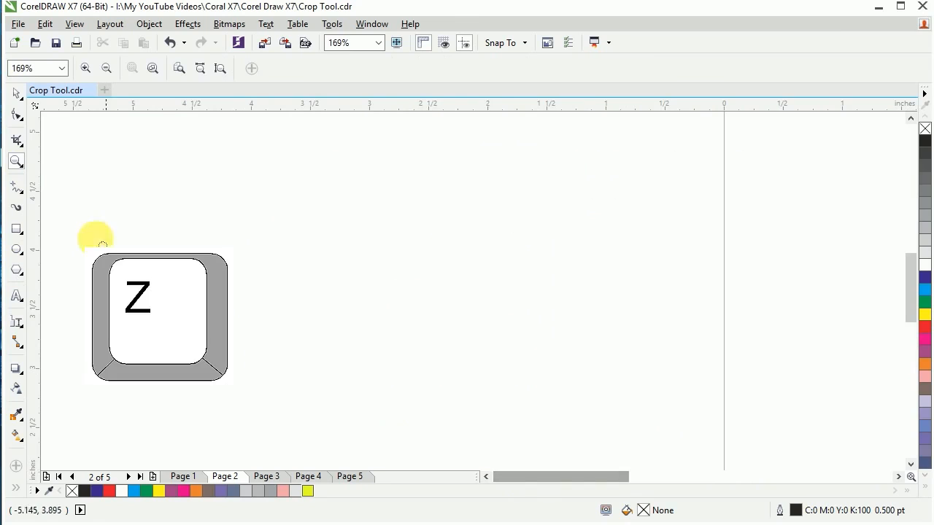
left_click(16, 91)
left_click(16, 192)
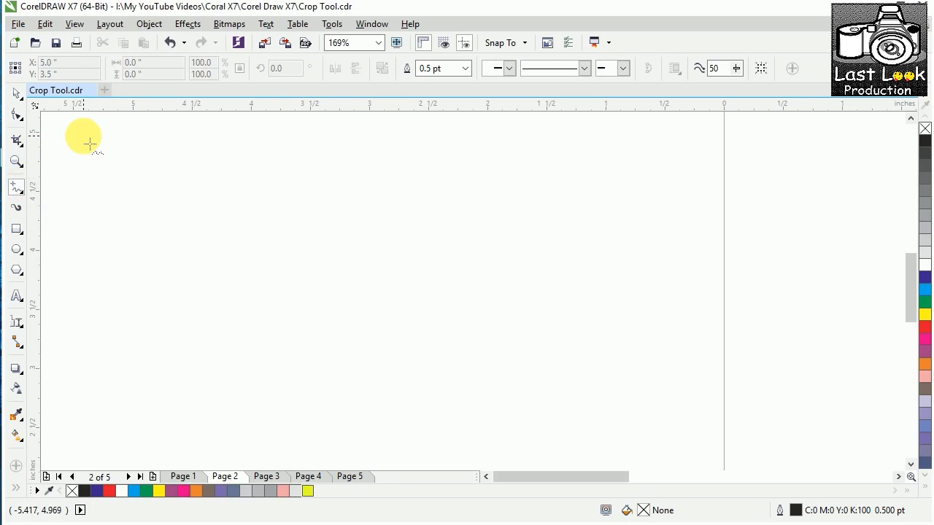
left_click(82, 136)
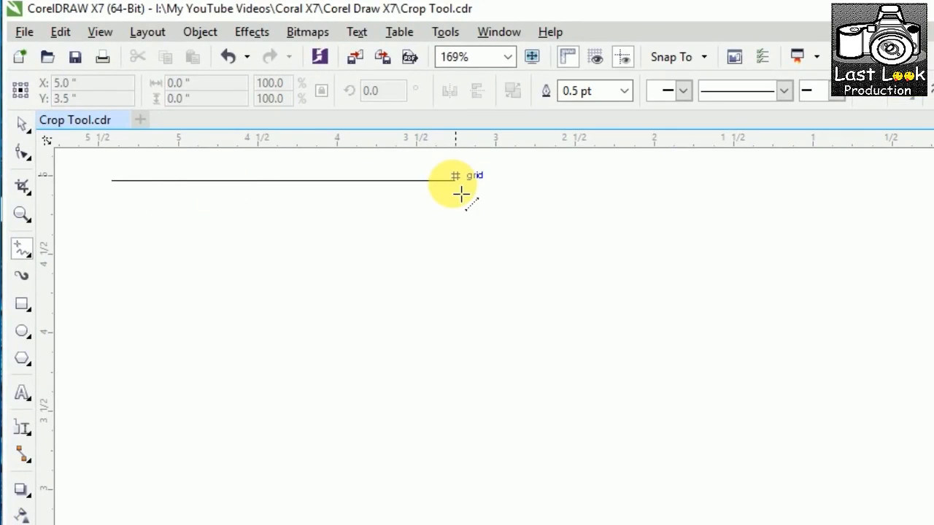
key("ctrl")
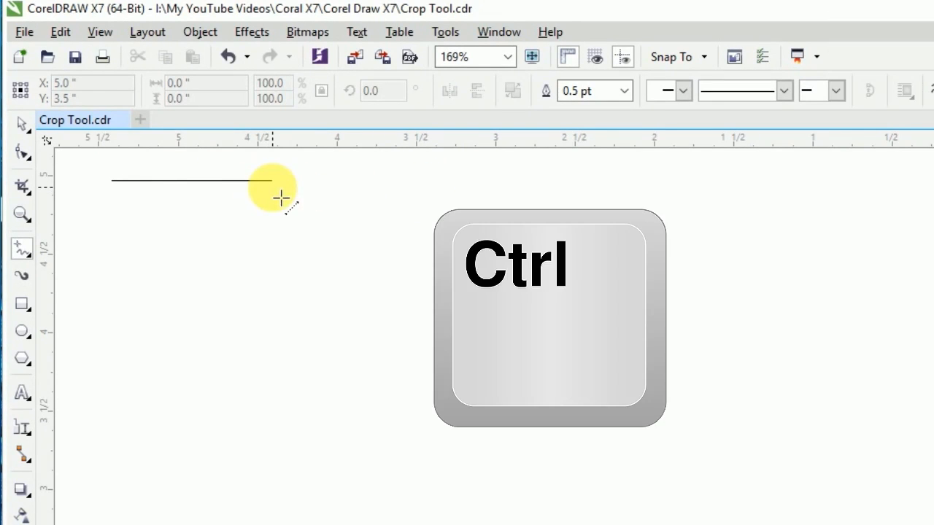
left_click(408, 186)
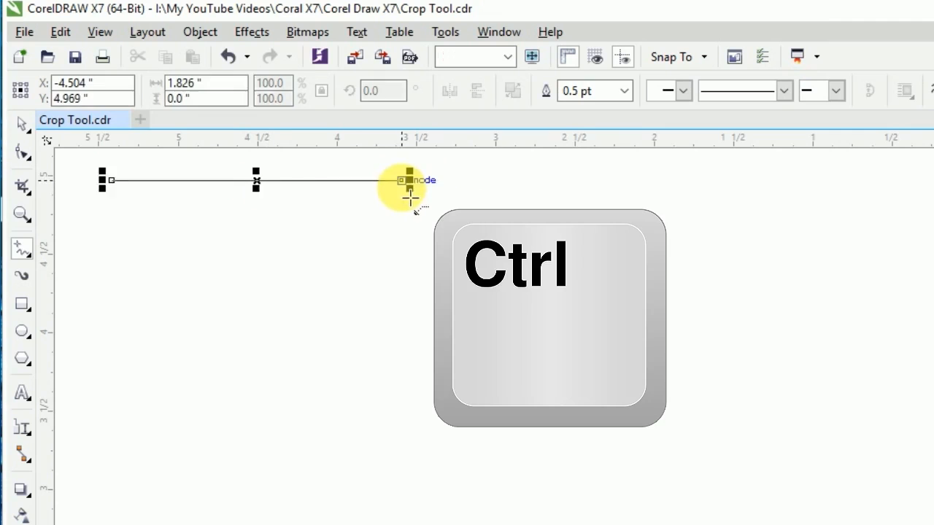
left_click(119, 188)
left_click(122, 458)
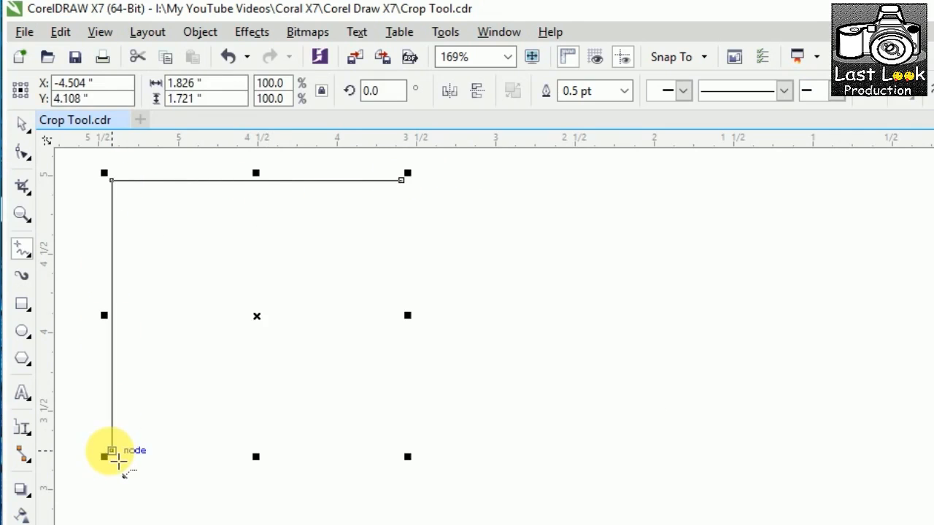
Step: Add a bottom edge about 1.92 in long from the lower-left corner, and extend the top edge's right end down and right as a notch
left_click(121, 461)
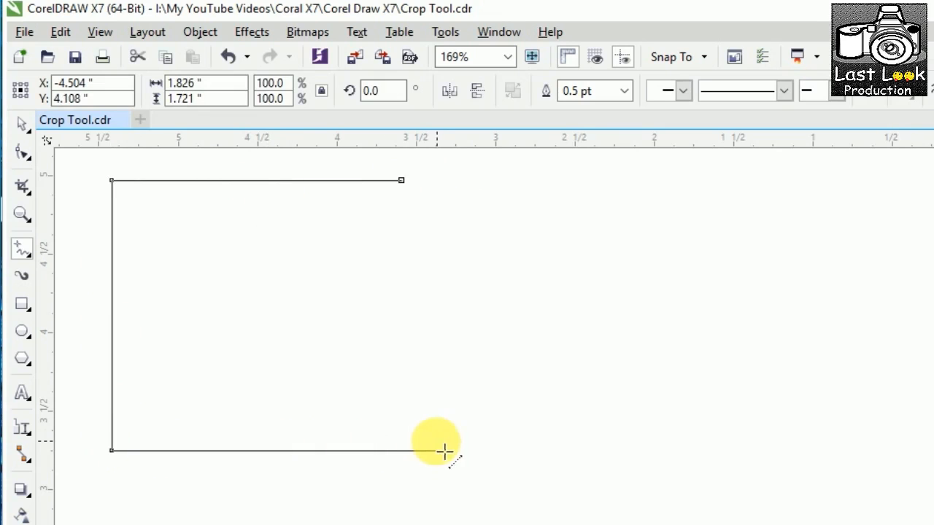
left_click(416, 450)
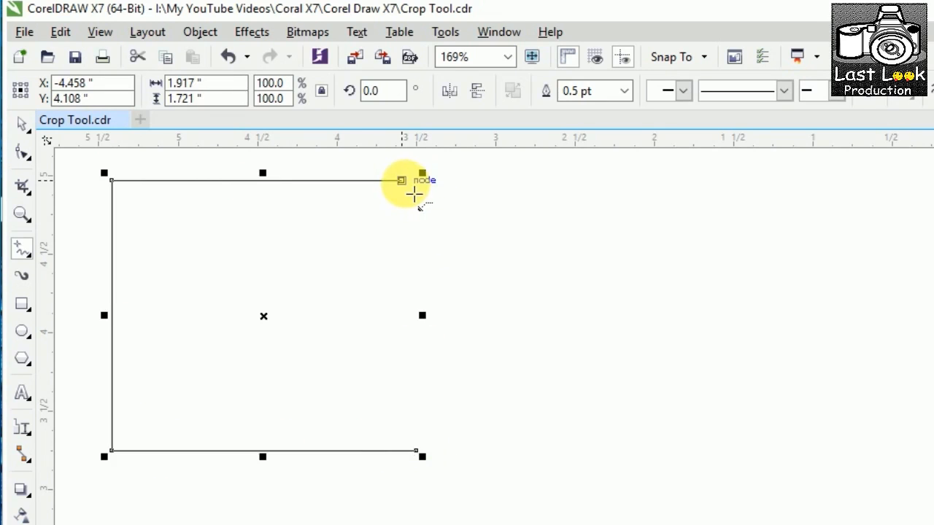
left_click(414, 194)
left_click(414, 274)
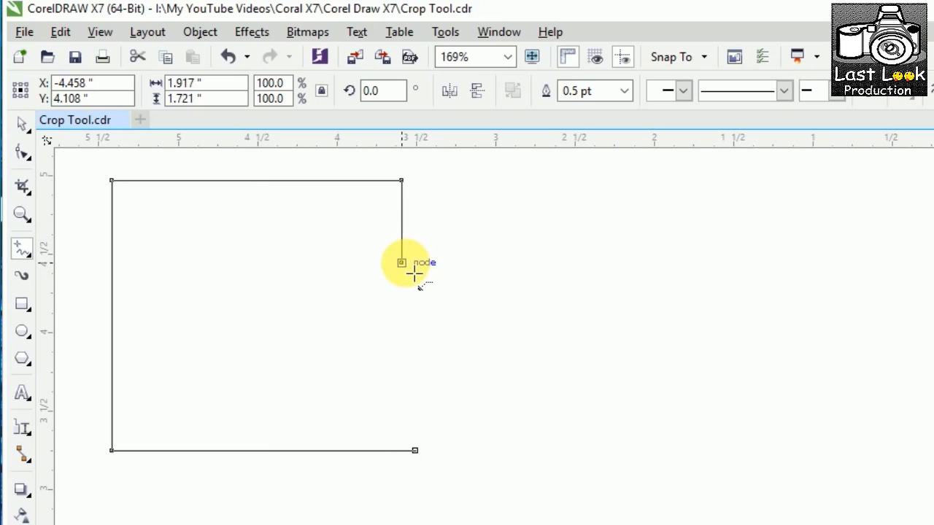
left_click(414, 273)
left_click(522, 274)
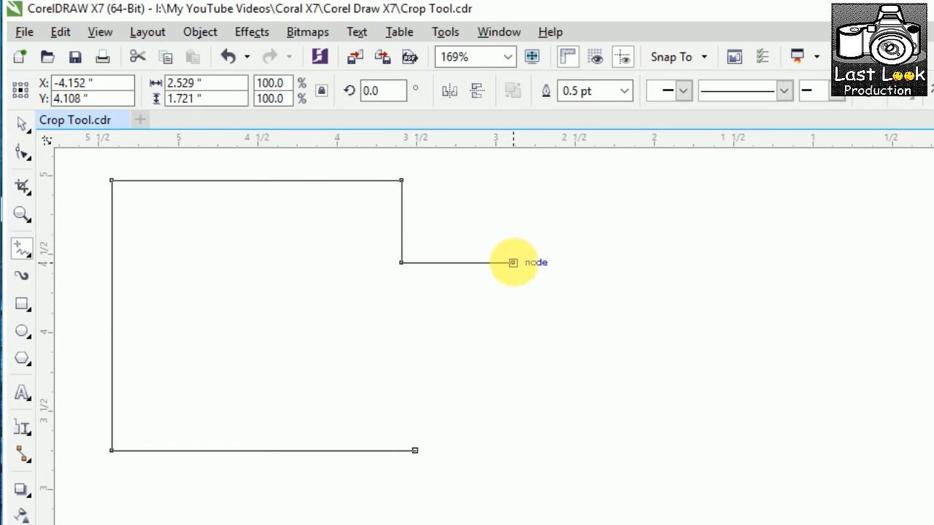
Step: Continue the outline up from the notch and right along a second top edge, to an overall width of about 3.67 in
left_click(522, 275)
left_click(527, 181)
left_click(527, 181)
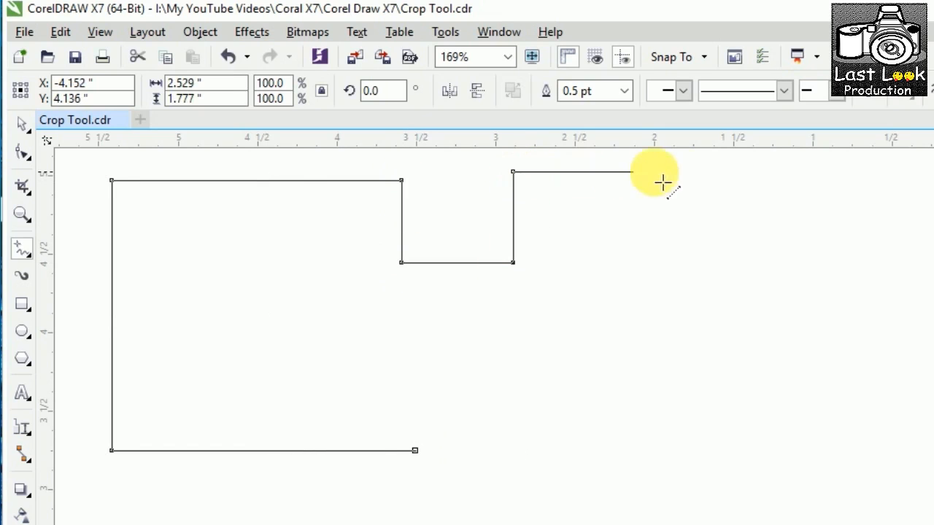
left_click(709, 182)
left_click(707, 183)
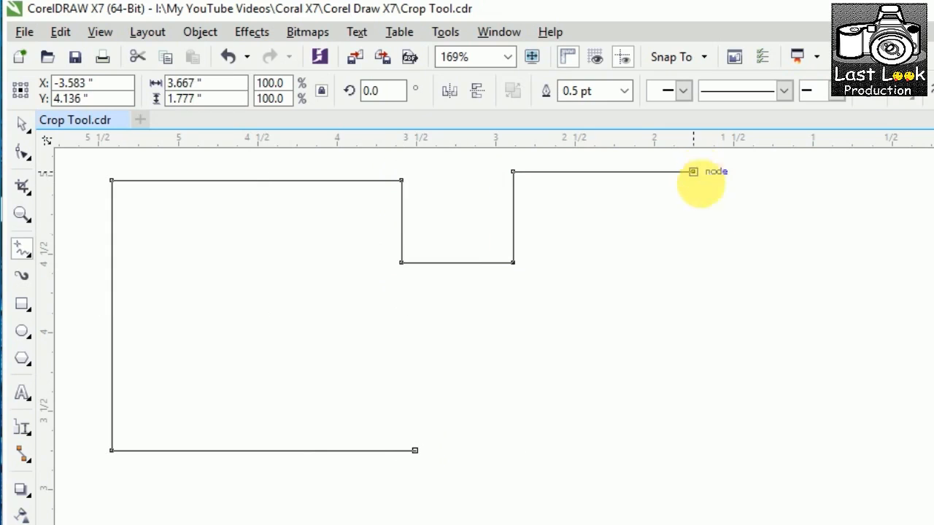
Step: Continue the outline with straight segments down, right, down and back left, to an overall width of about 4.71 in
left_click(700, 321)
left_click(700, 320)
left_click(863, 323)
left_click(871, 331)
left_click(870, 470)
left_click(865, 460)
left_click(619, 470)
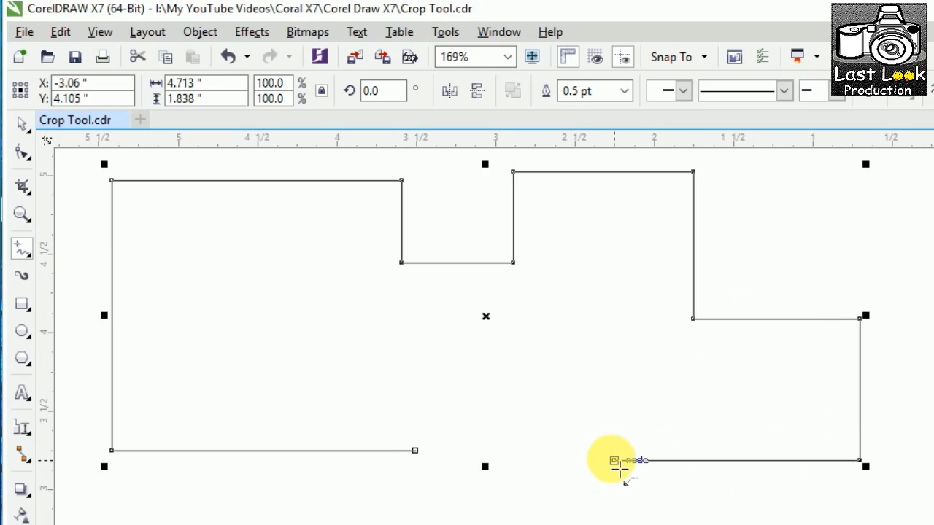
Step: Draw a rectangular notch up into the lower edge and close the outline at the open end of the bottom-left edge
left_click(619, 470)
left_click(618, 362)
left_click(618, 362)
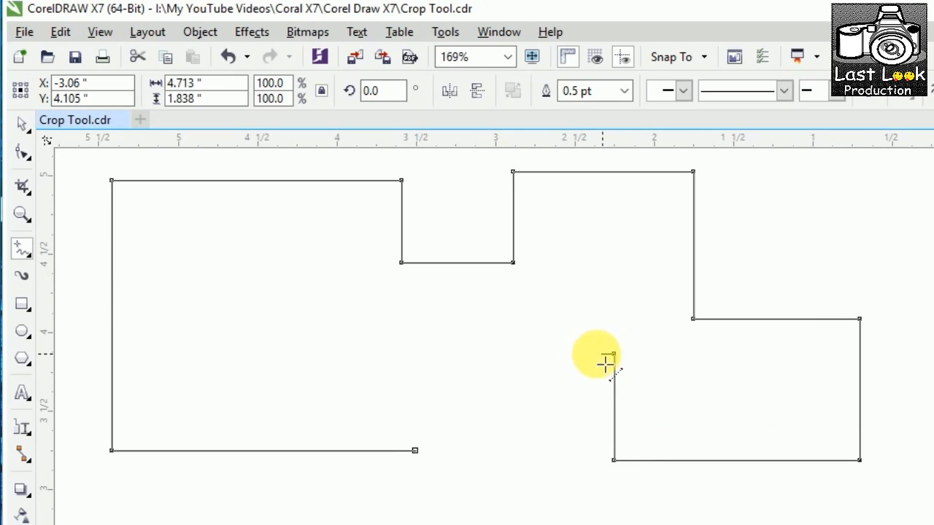
left_click(520, 359)
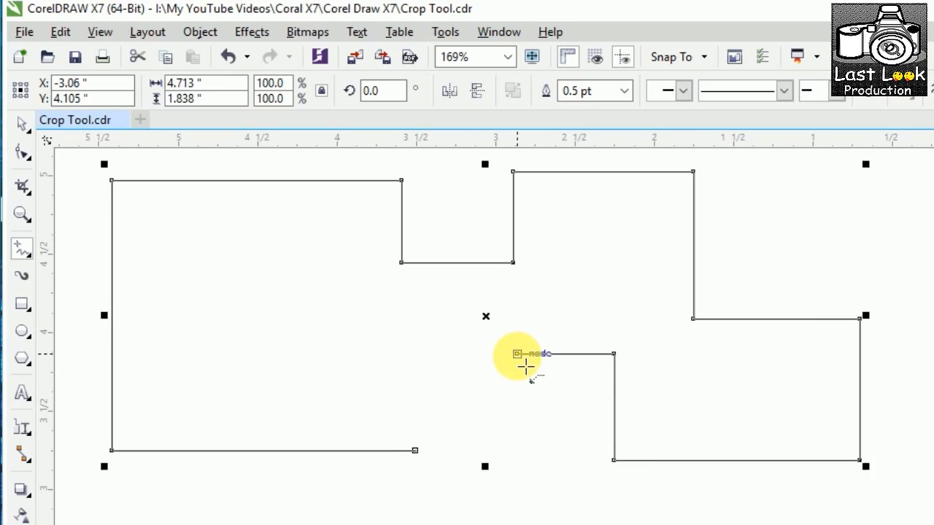
left_click(524, 359)
left_click(517, 451)
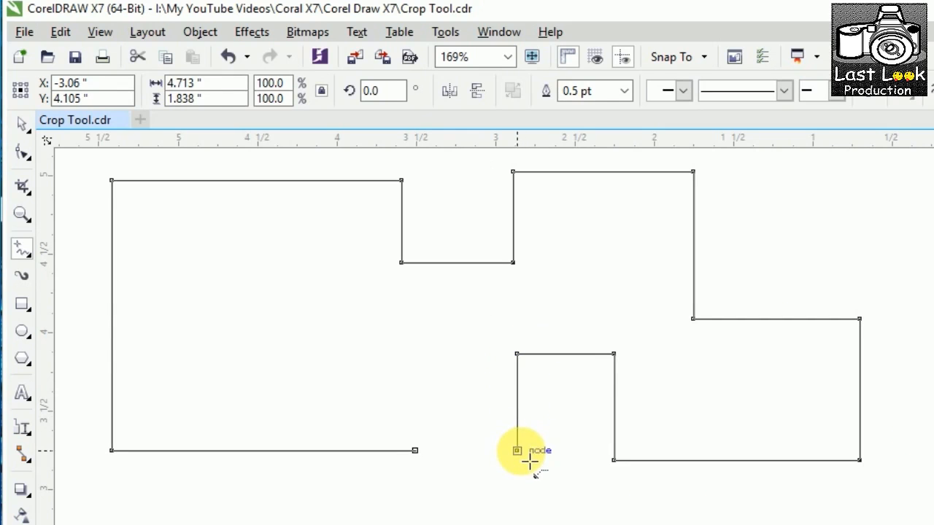
left_click(415, 450)
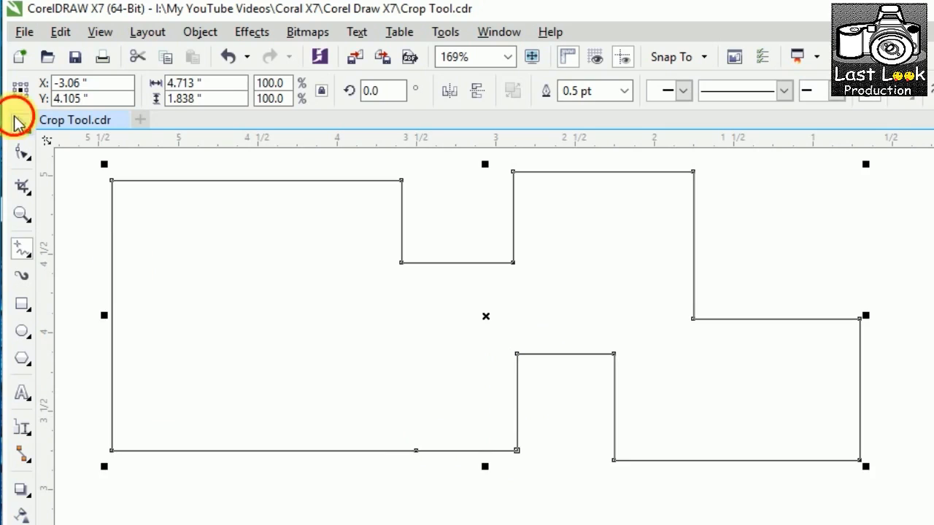
Step: Move the stepped outline slightly left and down, to about X -3.179 in and Y 3.981 in
left_click(451, 327)
left_click_drag(437, 328, 419, 347)
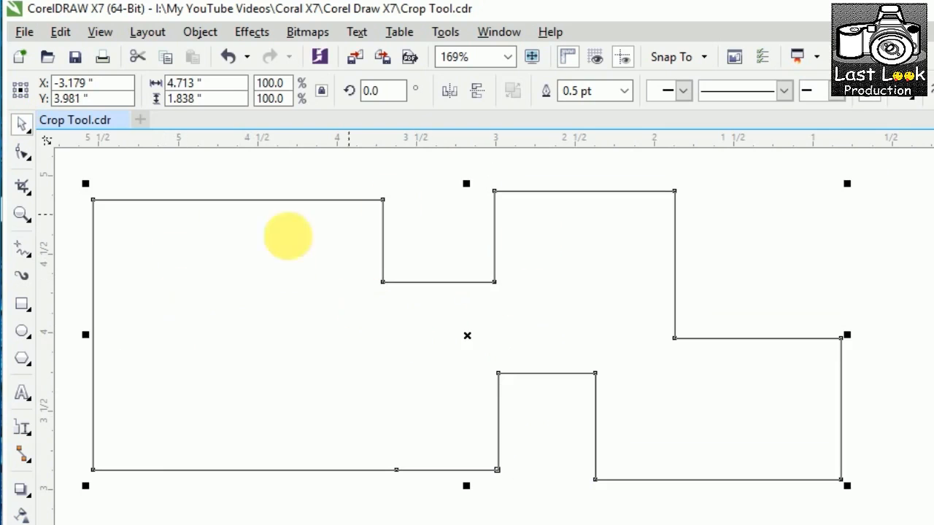
left_click(107, 209)
left_click(104, 202)
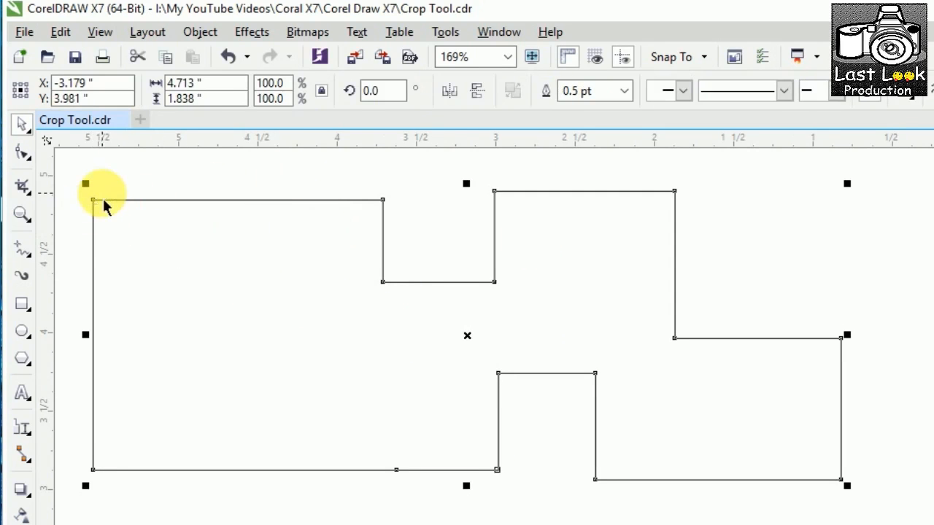
Step: Dimension the outline's bottom-left horizontal segment with the Segment Dimension tool, placing the dimension and its text below the edge
left_click(23, 431)
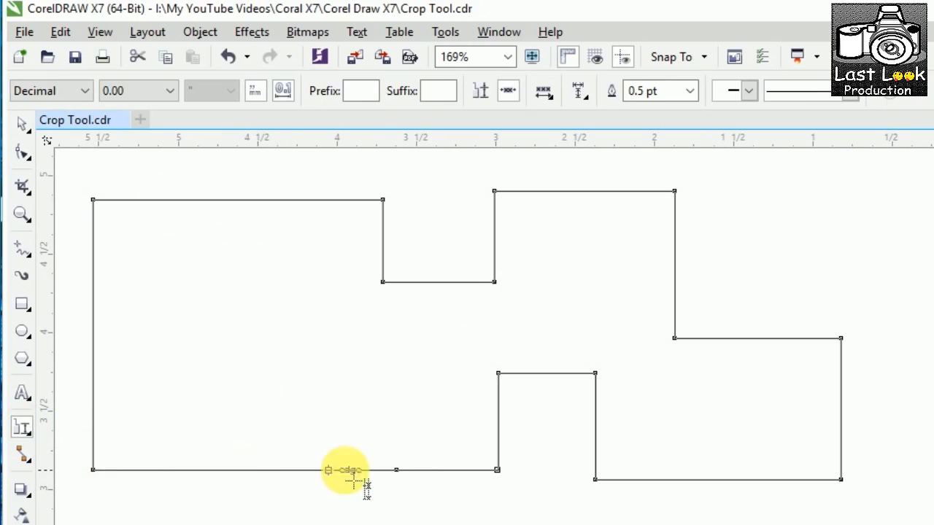
left_click(290, 481)
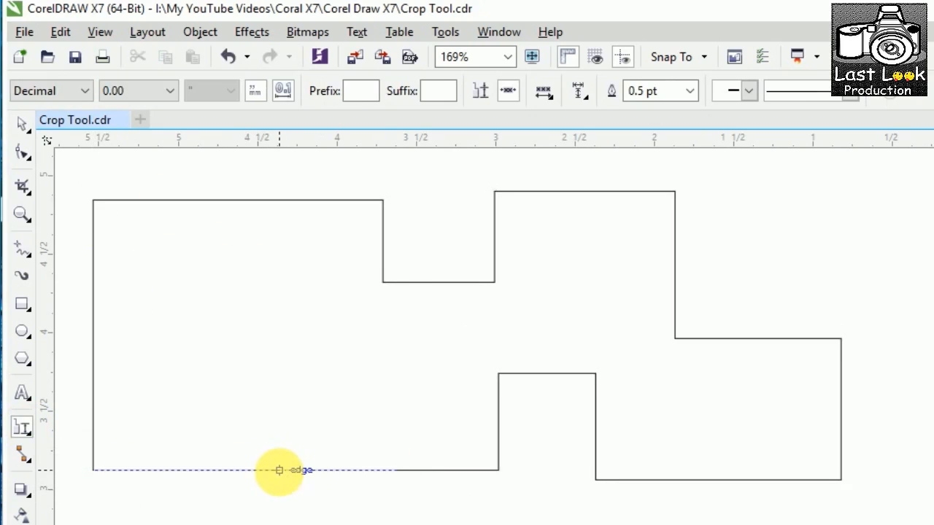
left_click(290, 483)
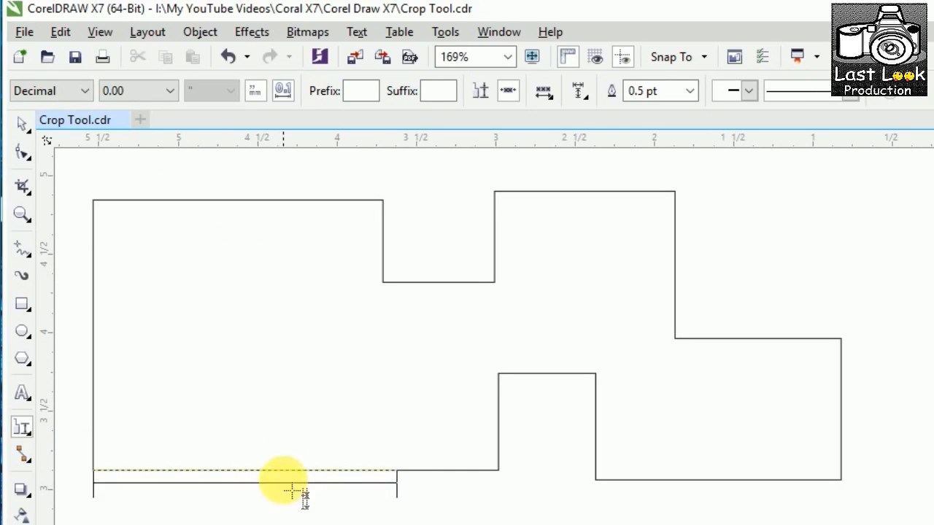
left_click_drag(283, 524, 236, 506)
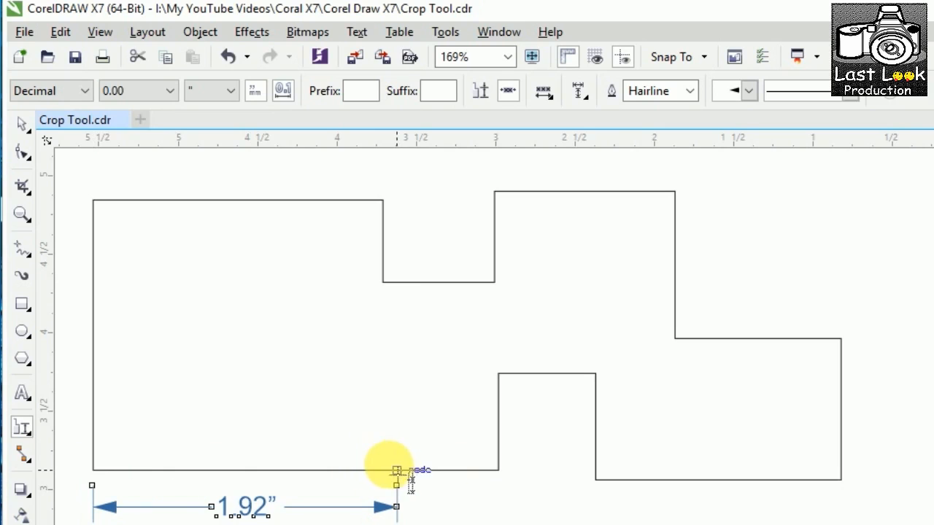
Step: Dimension the outline's far-right vertical edge, placing the segment dimension outside the shape to its right
left_click(841, 414)
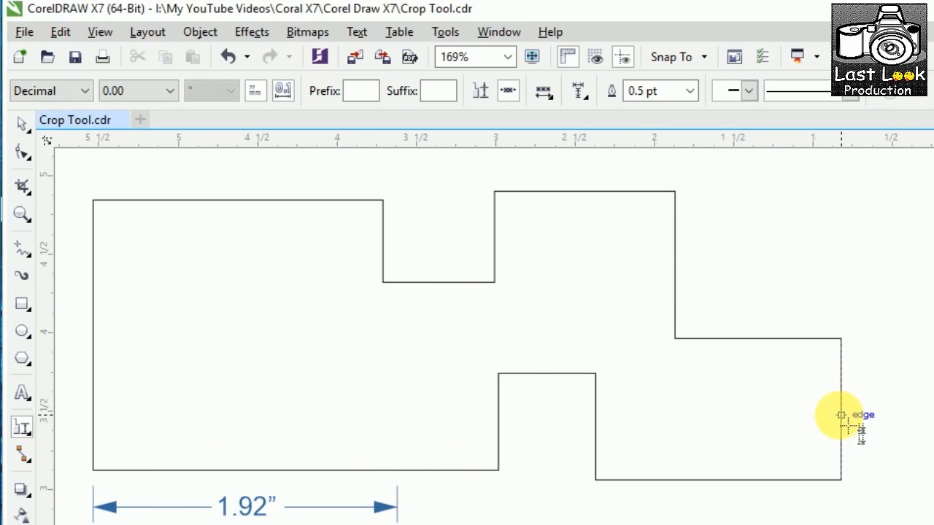
left_click(891, 413)
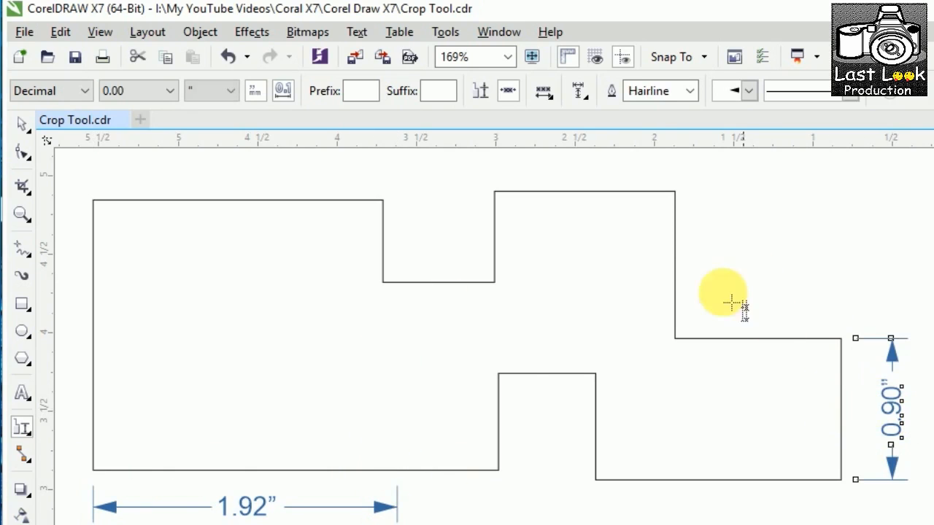
Step: Dimension the right raised section's vertical edge and its top edge, placing both segment dimensions outside the outline
left_click(677, 255)
left_click(736, 263)
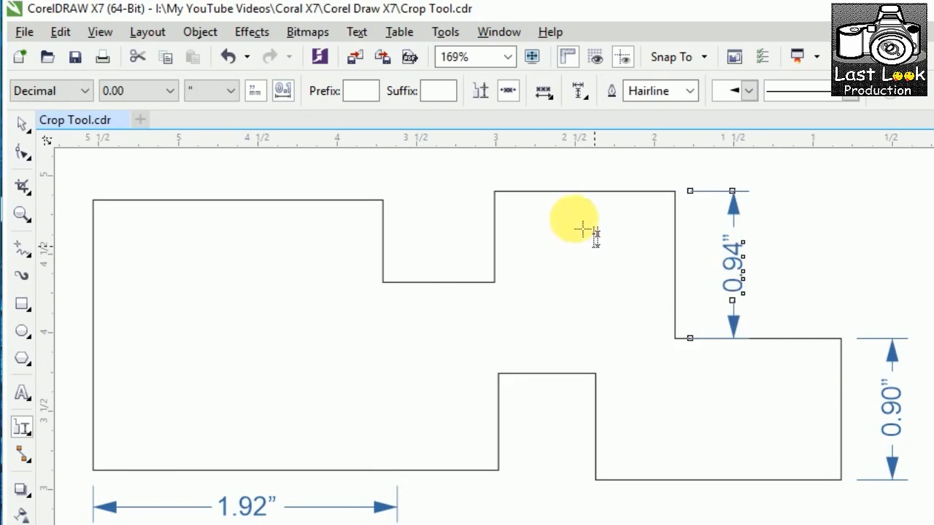
left_click(542, 192)
left_click(541, 177)
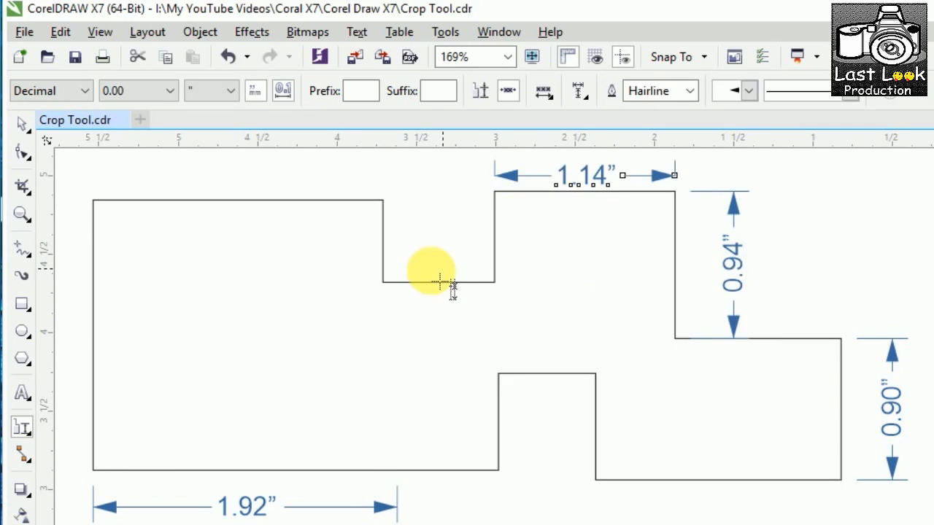
Step: Dimension the upper notch's bottom edge inside the notch and the outline's top-left horizontal edge above the shape
left_click(423, 281)
left_click(426, 262)
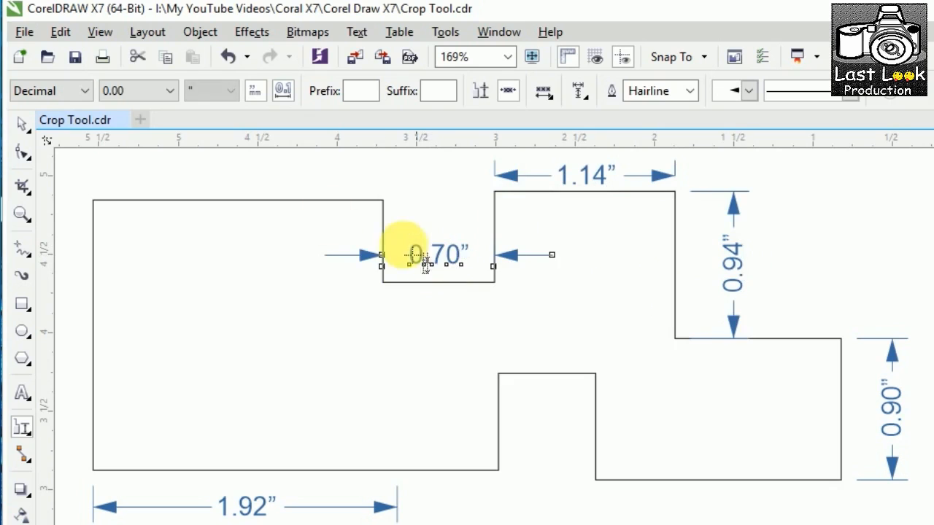
left_click(216, 199)
left_click(216, 199)
left_click(218, 176)
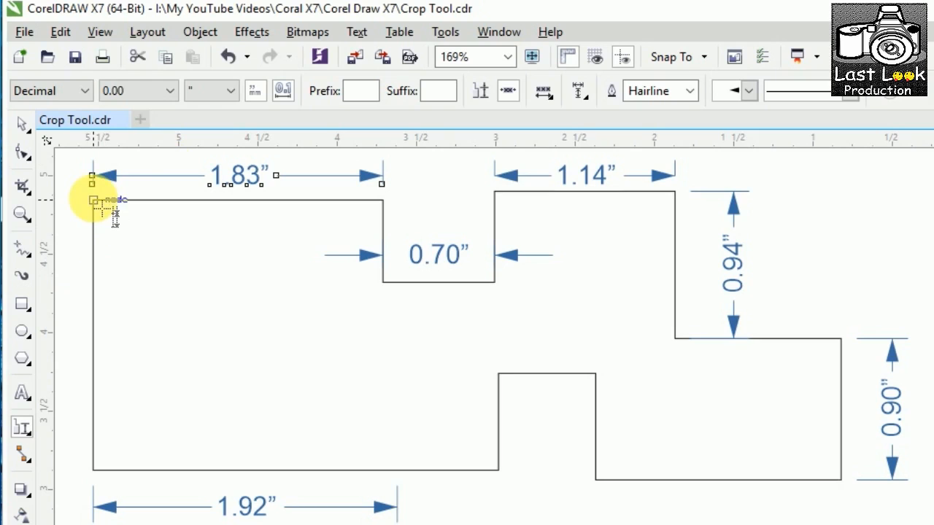
Step: Dimension the outline's far-left vertical edge, placing the segment dimension and its text outside the shape to its left
left_click(94, 289)
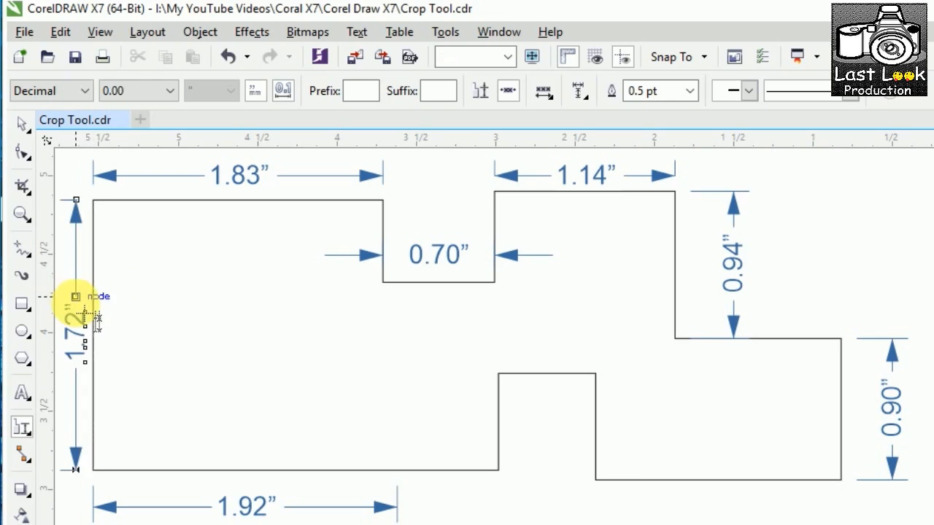
left_click(85, 316)
Step: Dimension the lower notch's top edge inside the notch and the outline's bottom-right horizontal edge below the shape
left_click(531, 375)
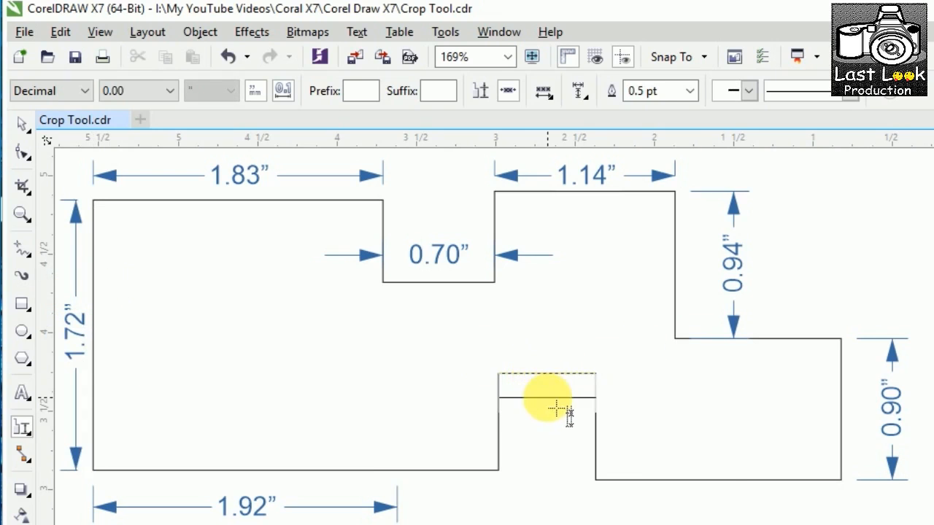
left_click(557, 402)
left_click(708, 480)
left_click(713, 506)
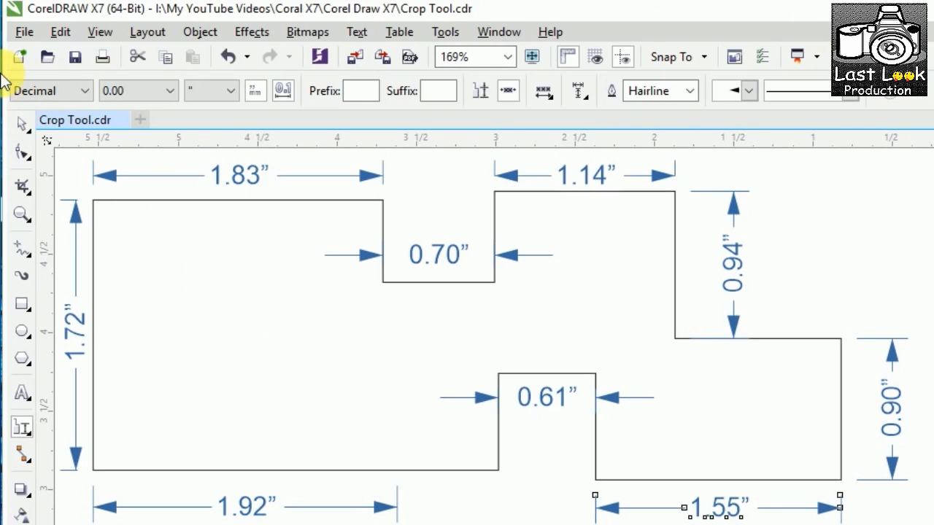
left_click(27, 433)
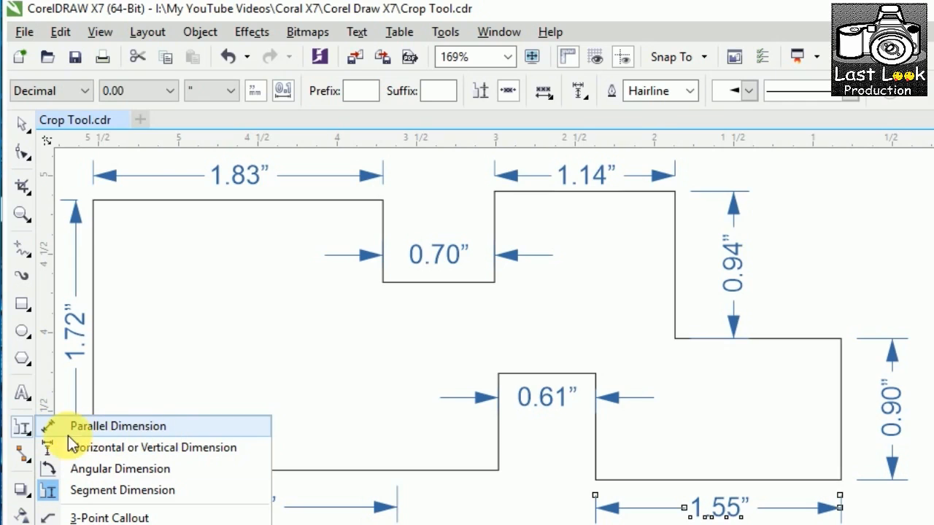
left_click(21, 121)
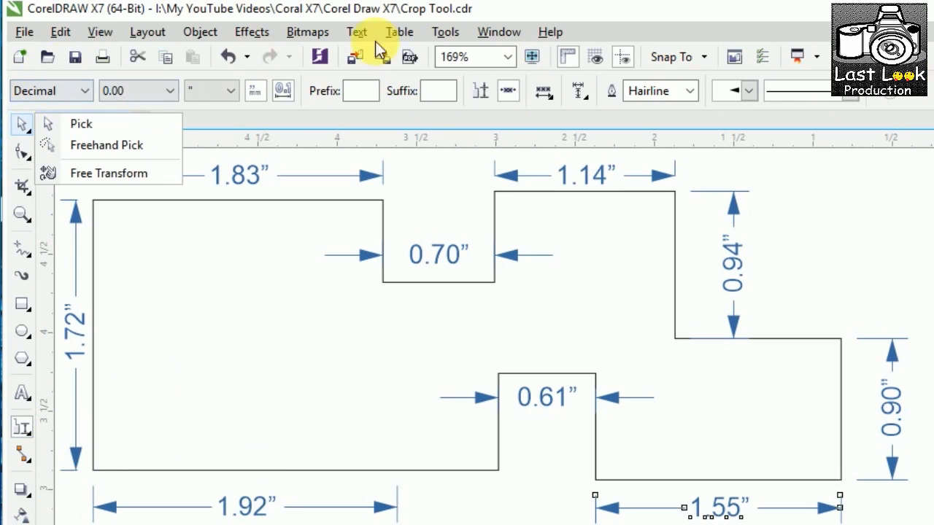
left_click(929, 103)
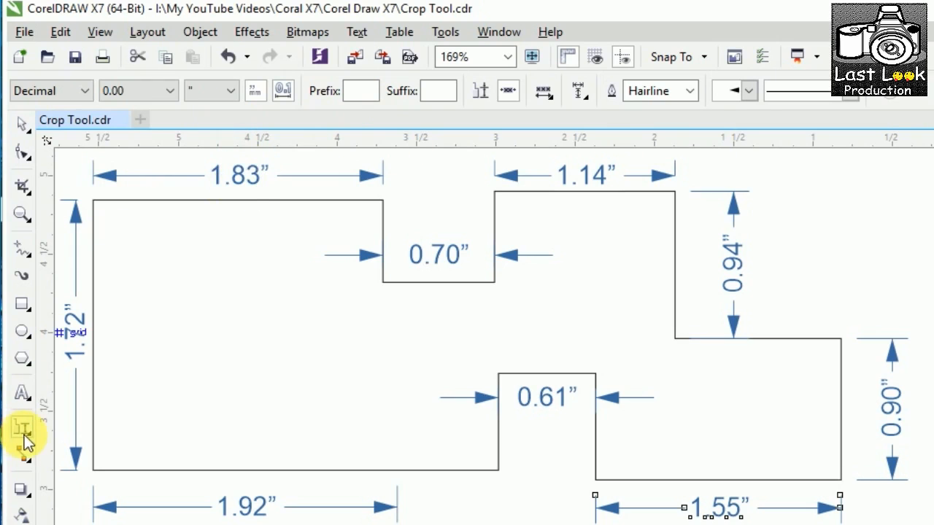
left_click(30, 438)
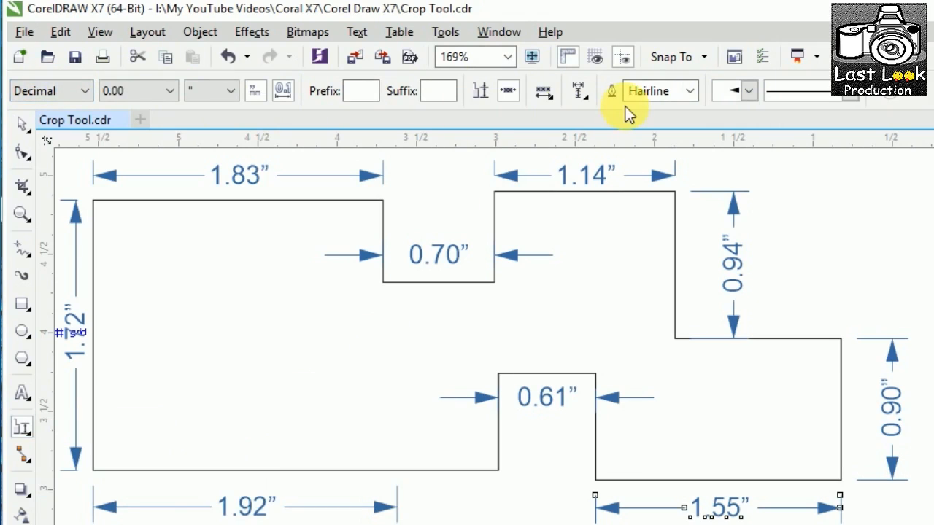
left_click(30, 436)
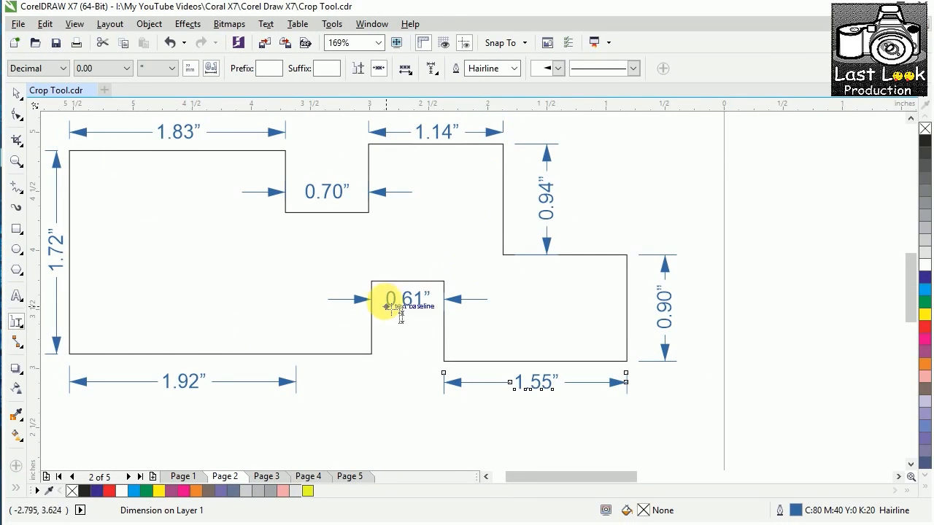
Step: Delete the stepped outline together with all of its segment dimensions from the area beside the page
key("F4")
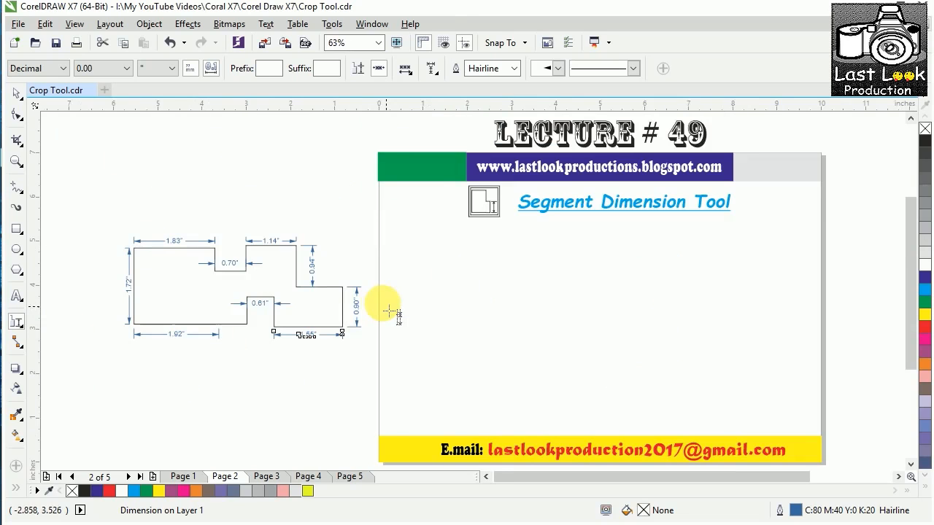
left_click(15, 102)
left_click_drag(69, 138, 416, 407)
key("Delete")
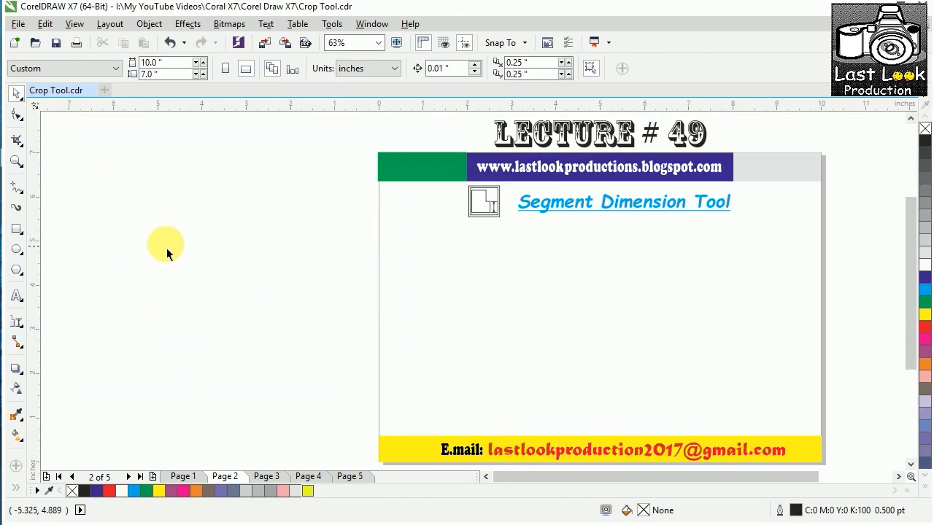
scroll(225, 229, "right", 2)
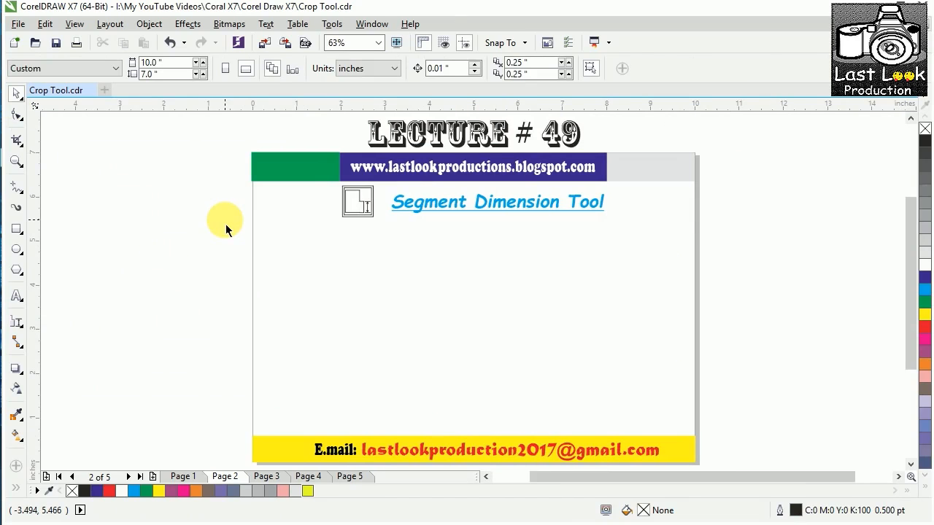